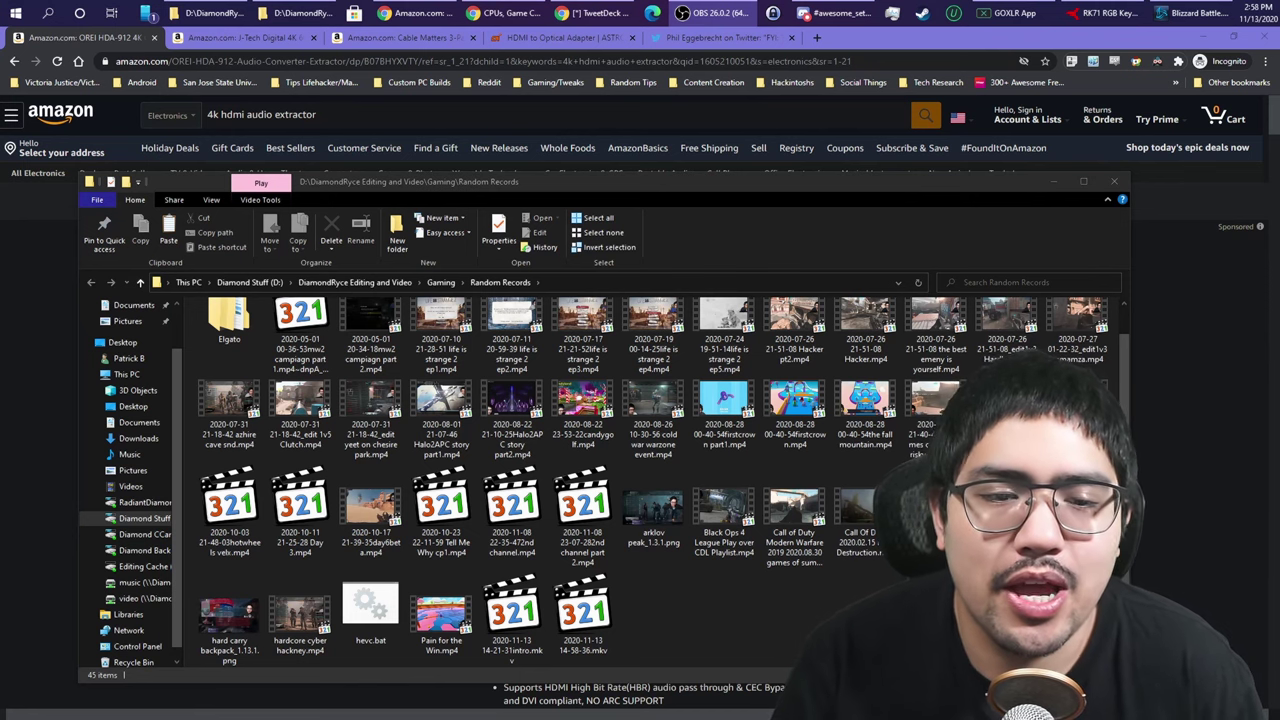
Zoom in on the OREI HDA-912 ports, then switch to the Cable Matters 3-Pack 8K HDMI cable listing
{"action": "left_click", "coordinate": [8, 432]}
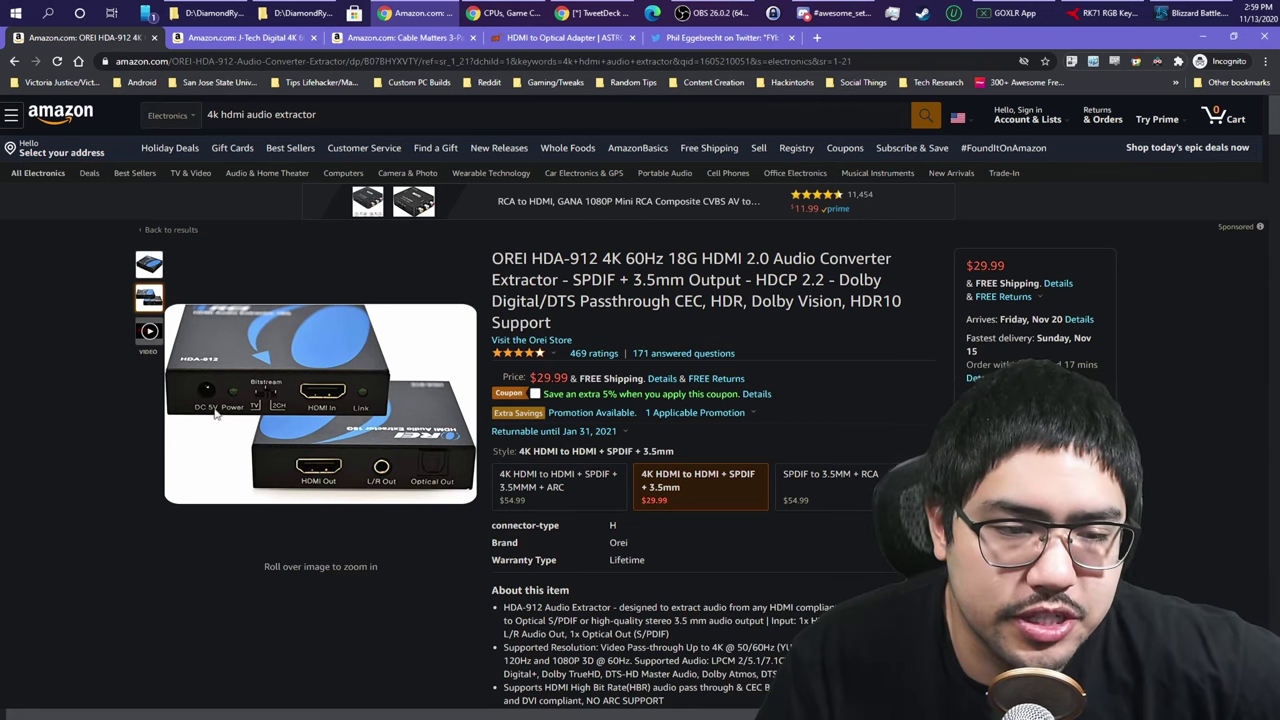
{"action": "mouse_move", "coordinate": [345, 437]}
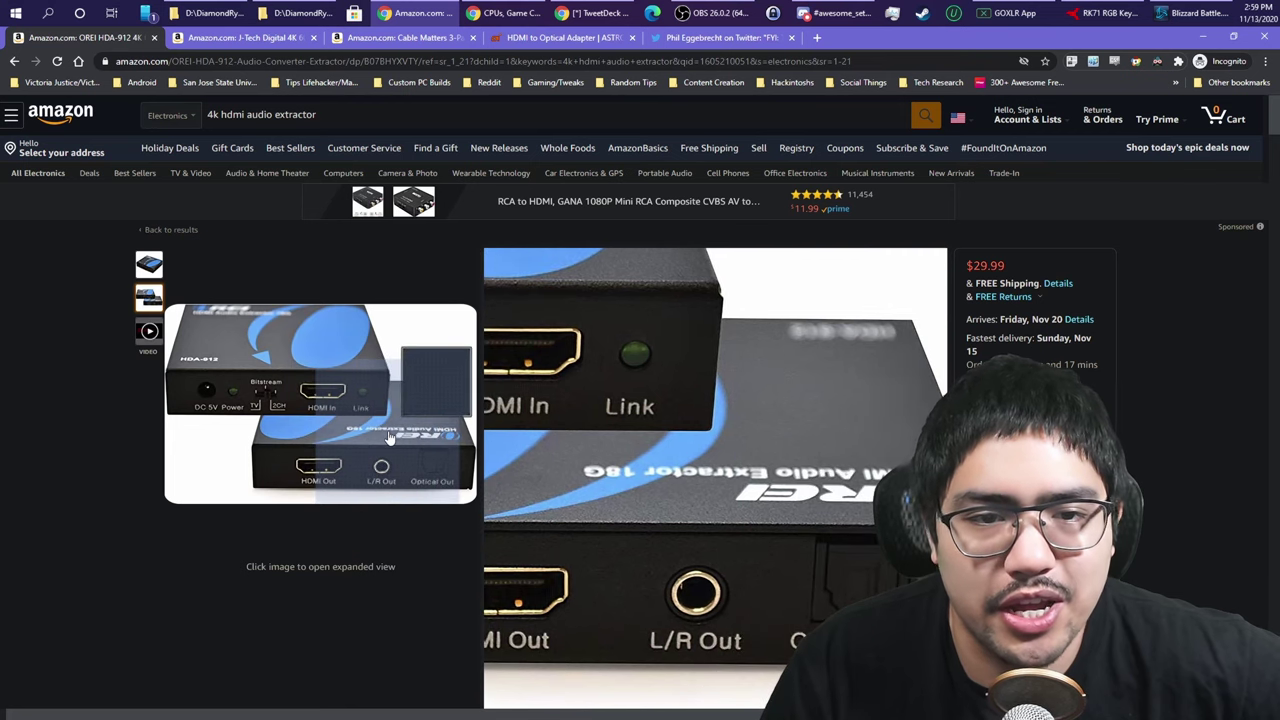
{"action": "left_click", "coordinate": [424, 42]}
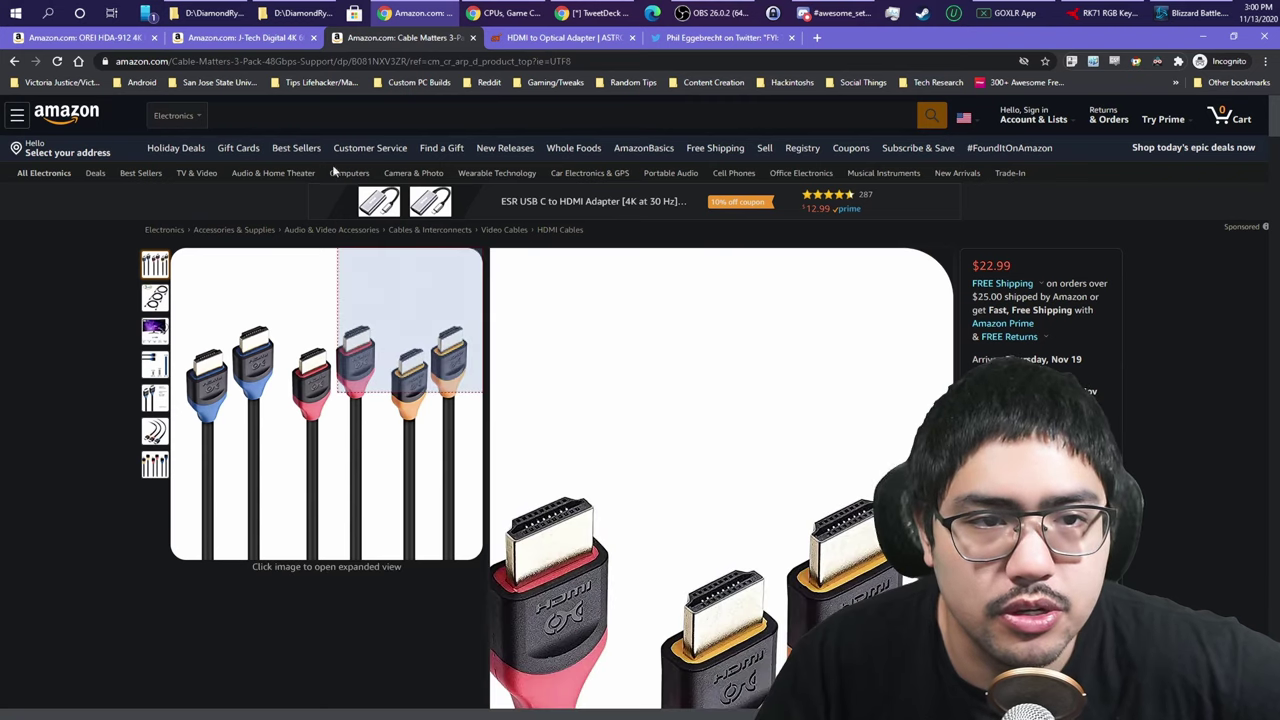
Switch back to the first tab showing the OREI HDA-912 HDMI audio extractor listing
{"action": "left_click", "coordinate": [89, 42]}
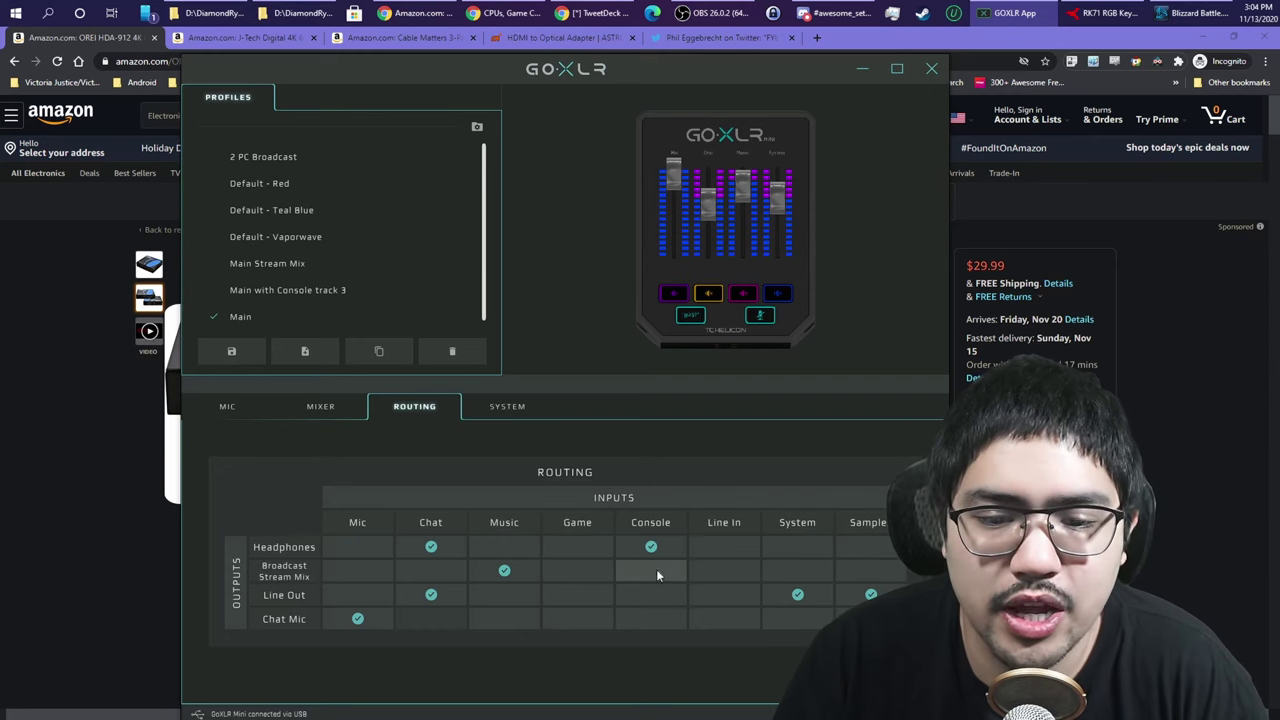
Tick the Console cell in the Broadcast Stream Mix row of the routing table
{"action": "left_click", "coordinate": [661, 574]}
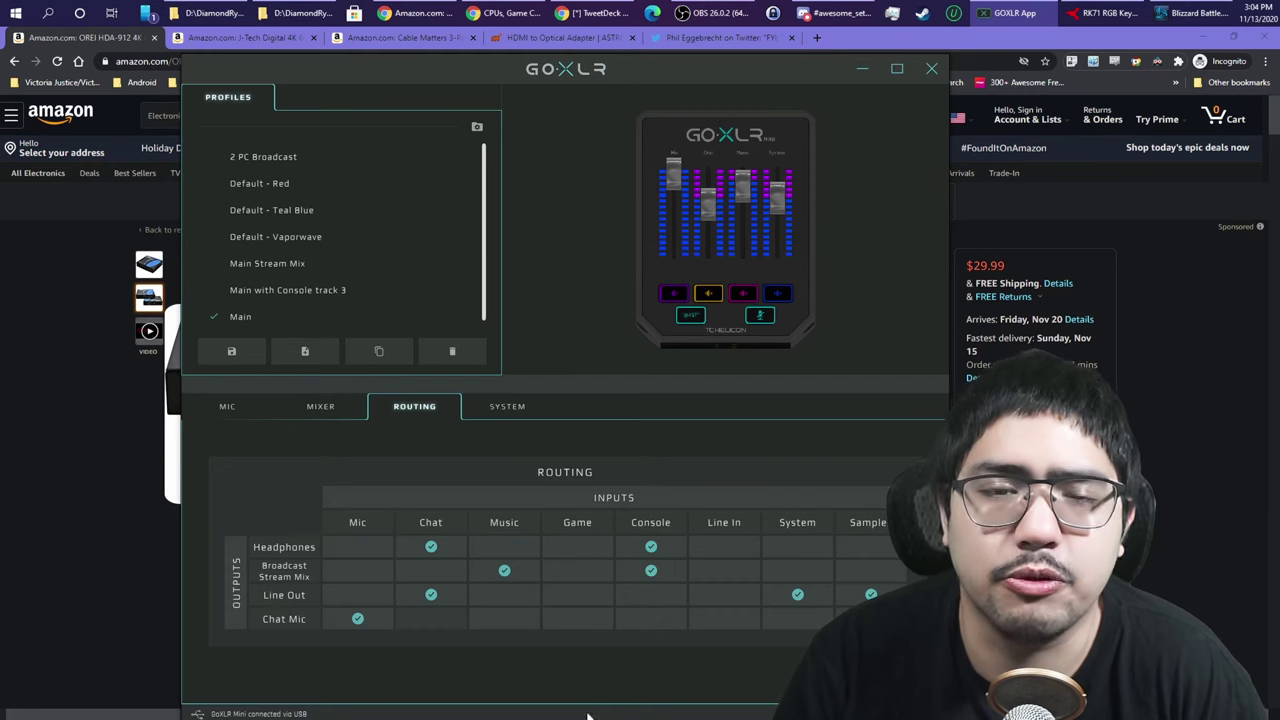